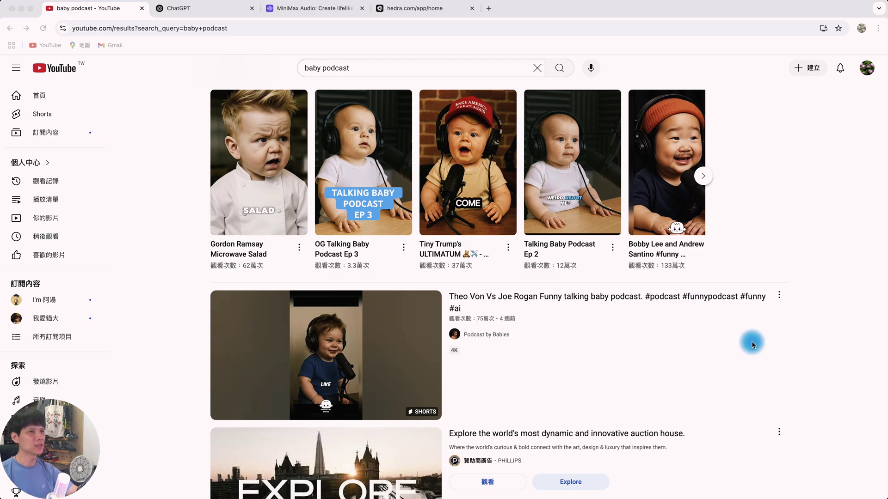
Watch the Bobby Lee and Andrew Santino baby podcast Short, pause it and close the YouTube page.
{"action": "left_click", "coordinate": [805, 131]}
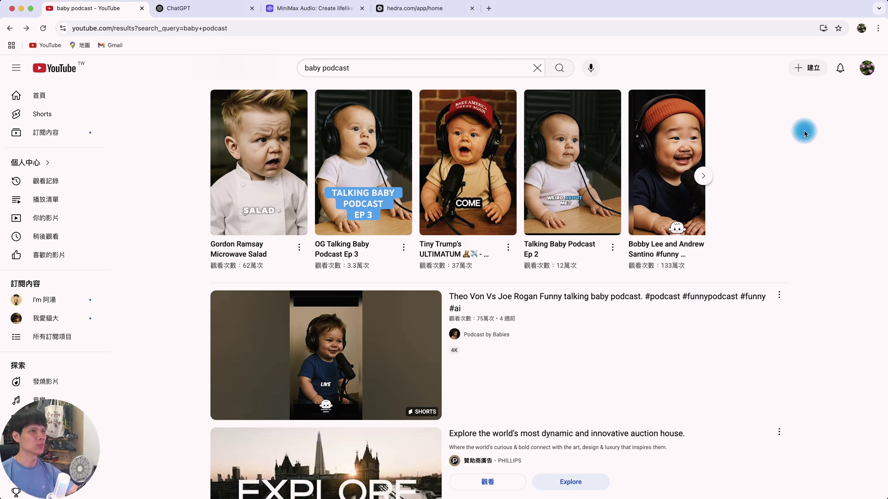
{"action": "left_click", "coordinate": [691, 137]}
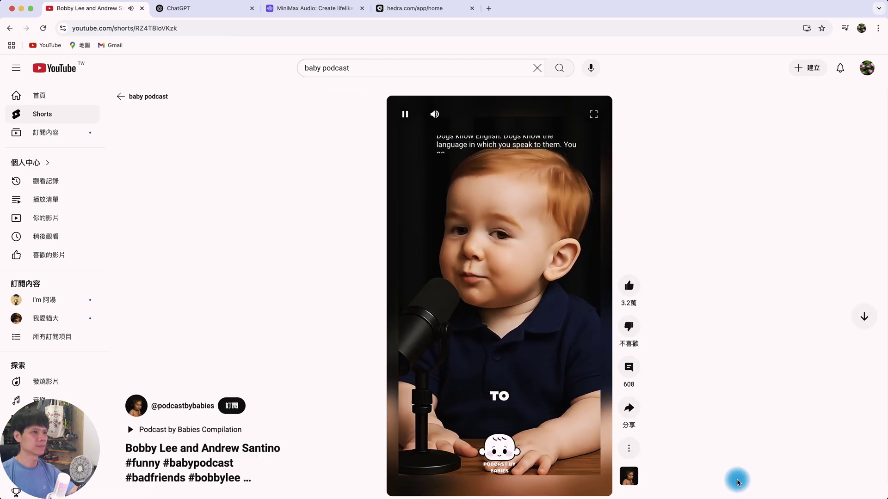
{"action": "left_click", "coordinate": [477, 302]}
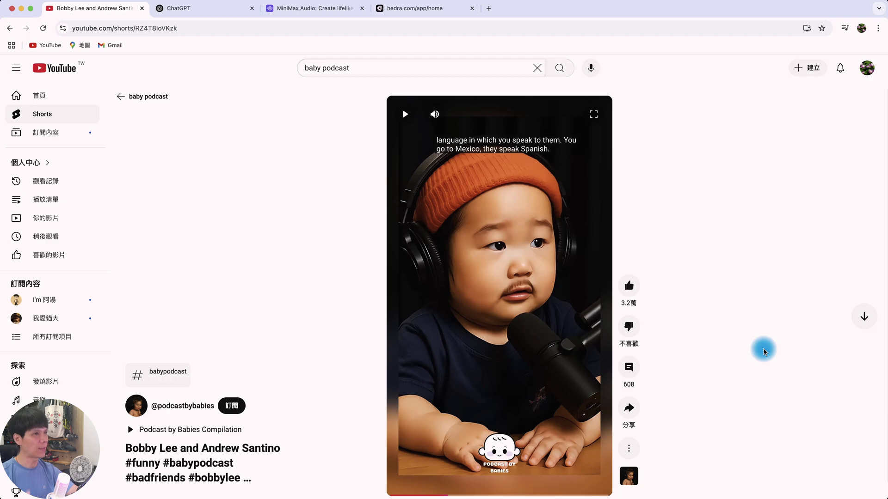
{"action": "key", "text": "super+w"}
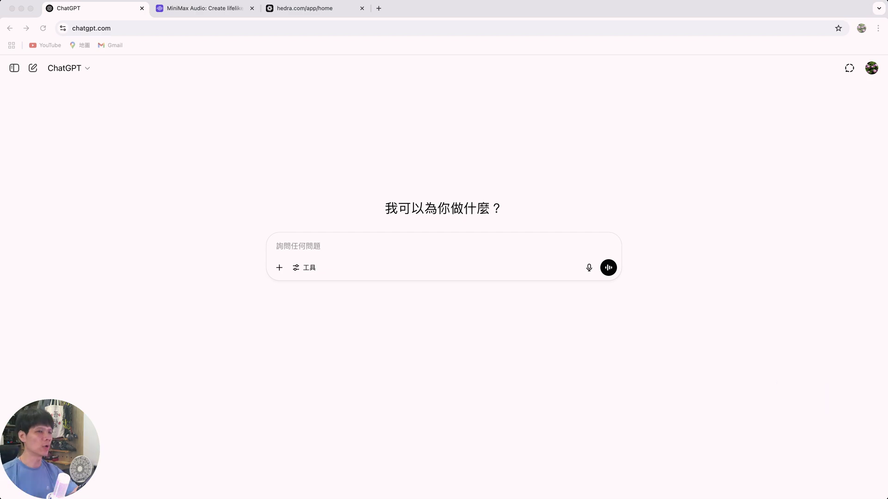
Attach the portrait photo and prompt ChatGPT for a front-view image of a 1-year-old recording a podcast with black headphones and microphone.
{"action": "left_click_drag", "start_coordinate": [887, 407], "coordinate": [490, 266]}
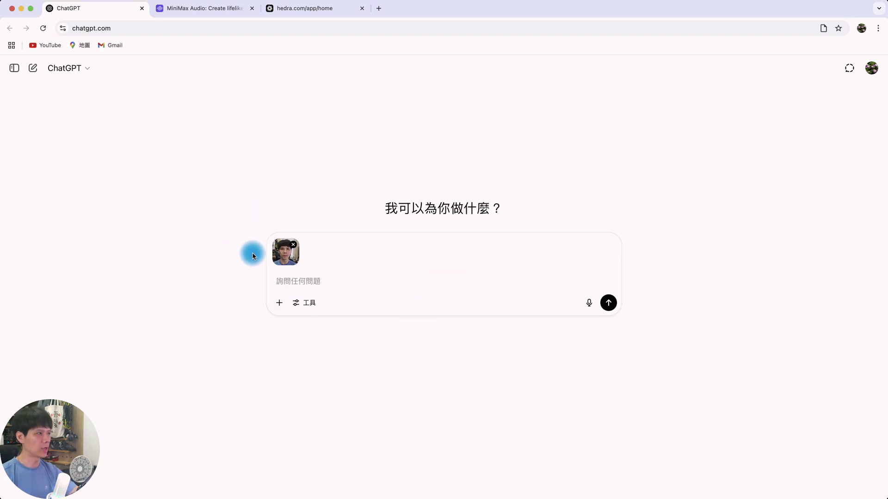
{"action": "key", "text": "super+c"}
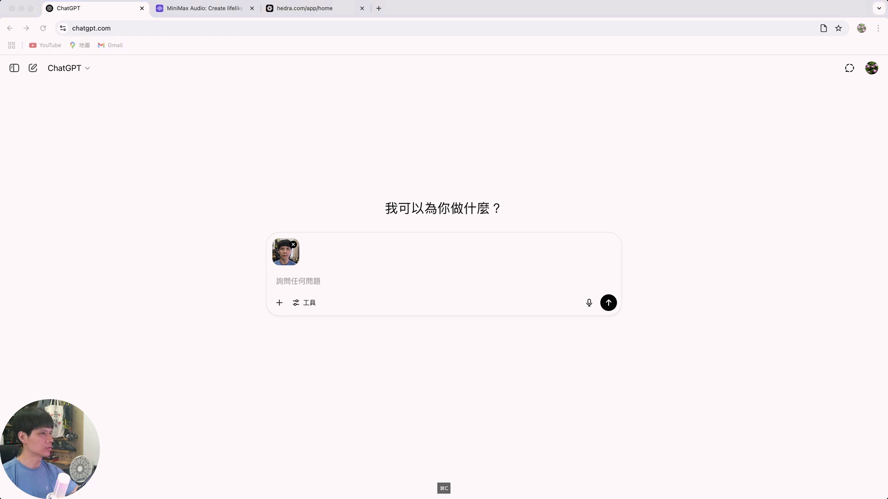
{"action": "left_click", "coordinate": [392, 278]}
{"action": "key", "text": "super+v"}
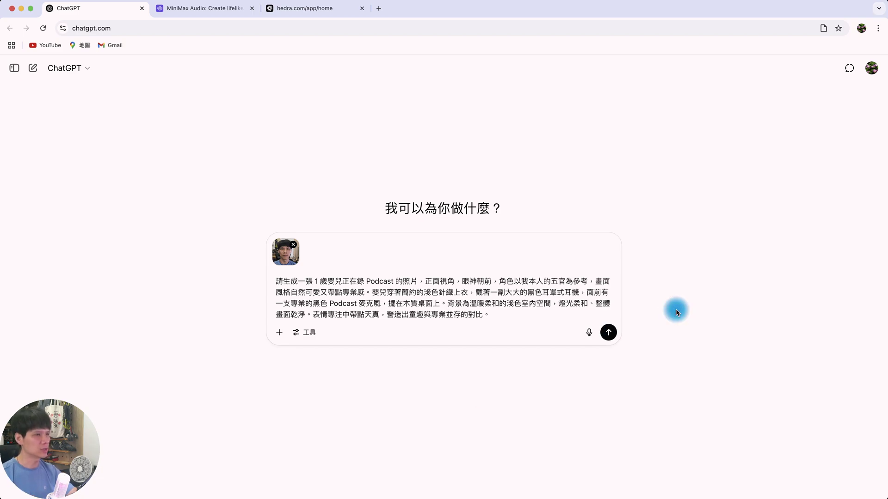
{"action": "left_click", "coordinate": [609, 332]}
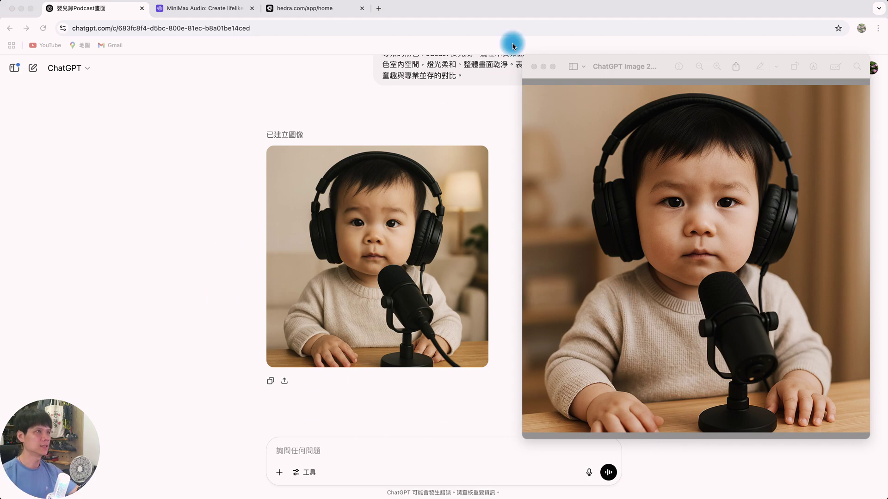
{"action": "left_click", "coordinate": [535, 66]}
Switch to MiniMax Audio and paste the podcast script starting with 「歡迎收聽《我是誰我在哪》 as the text to synthesize.
{"action": "key", "text": "ctrl+Tab"}
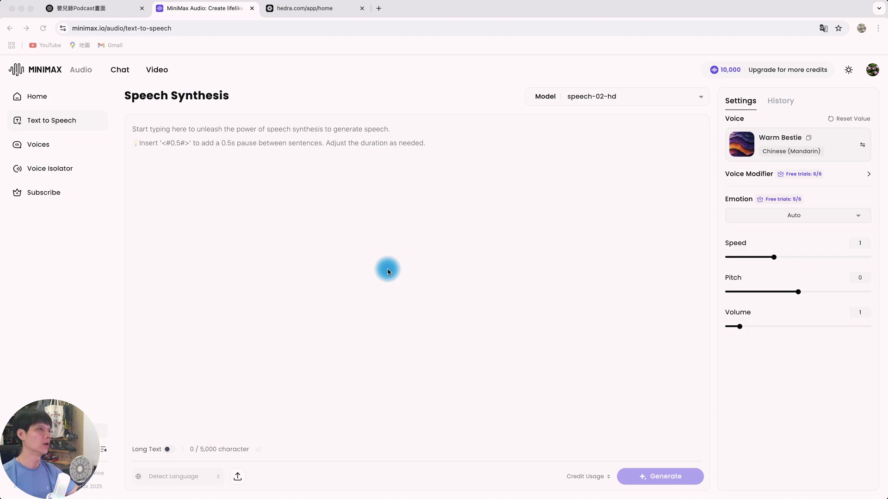
{"action": "left_click", "coordinate": [349, 248]}
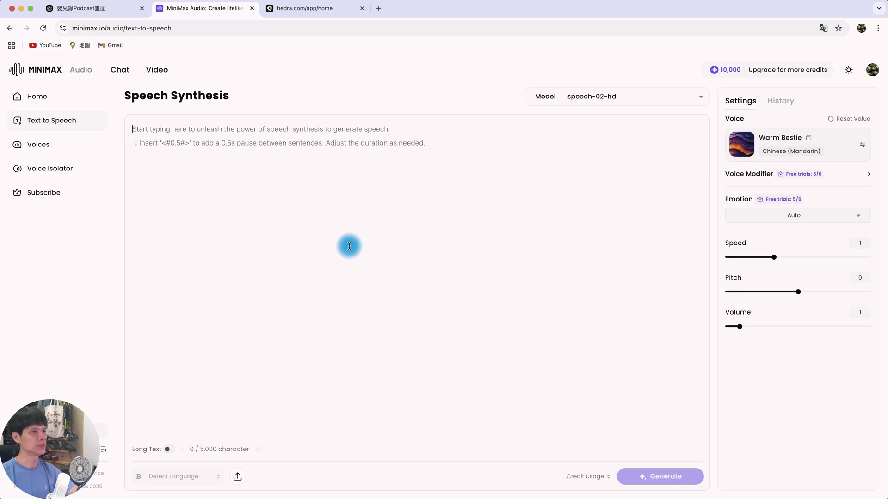
{"action": "left_click", "coordinate": [335, 175]}
{"action": "key", "text": "super+v"}
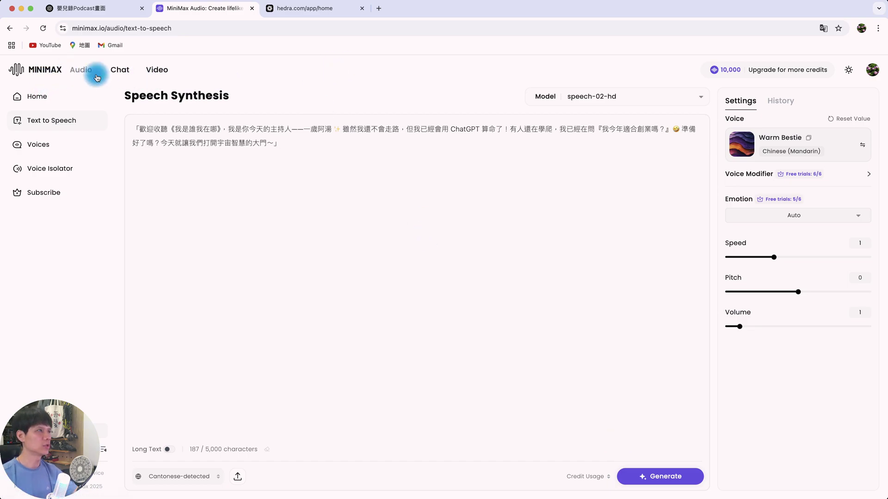
{"action": "left_click", "coordinate": [82, 70]}
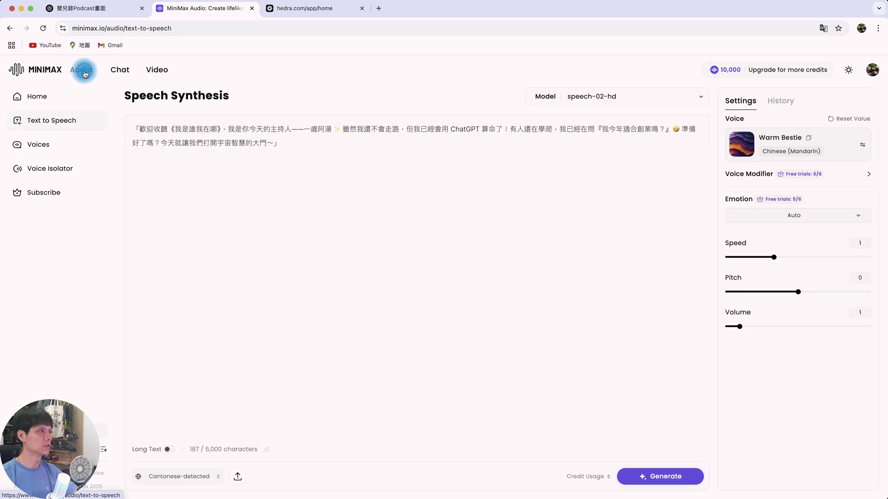
{"action": "left_click", "coordinate": [39, 123]}
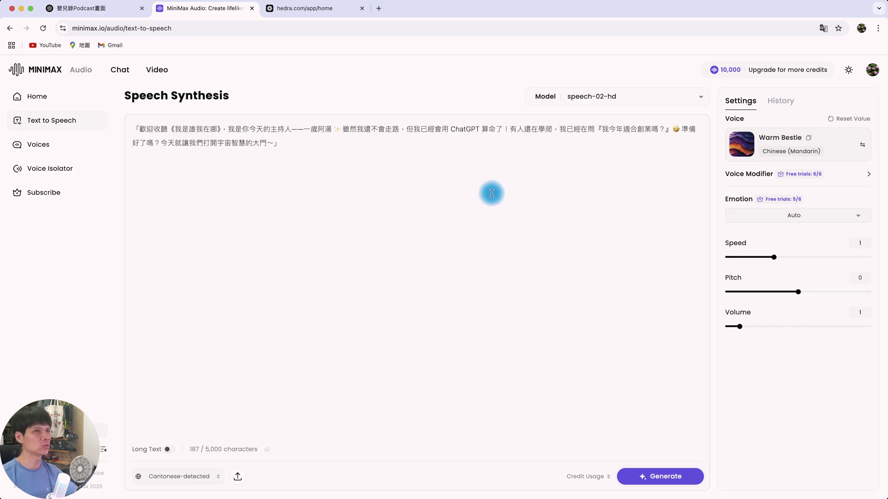
Examine the personal voices and the voice cloning page, and listen to the sample of the cloned voice "me".
{"action": "left_click", "coordinate": [778, 144]}
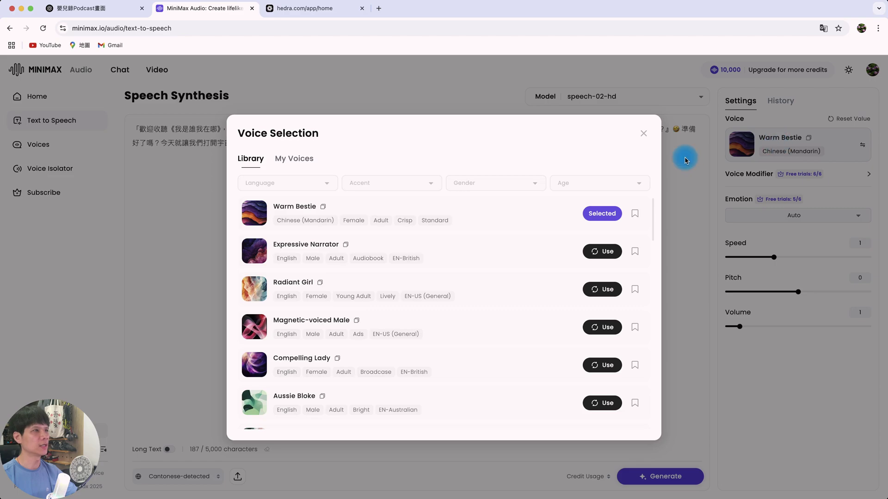
{"action": "left_click", "coordinate": [295, 158]}
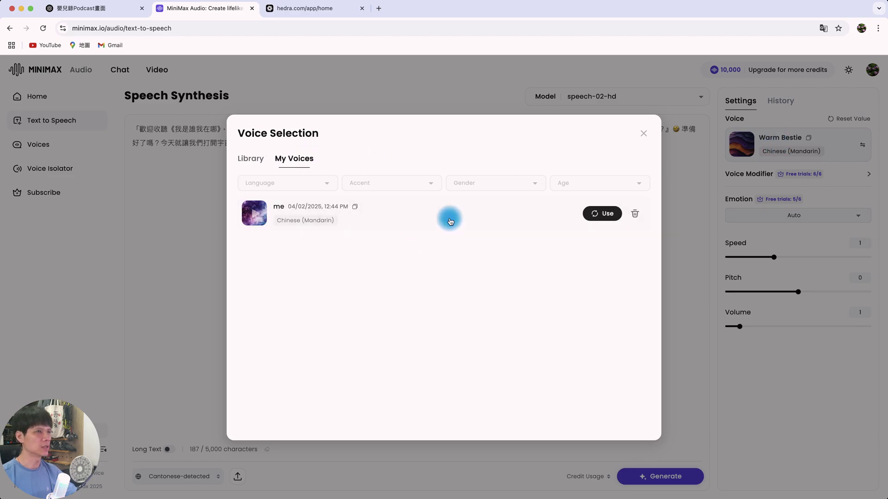
{"action": "left_click", "coordinate": [114, 146]}
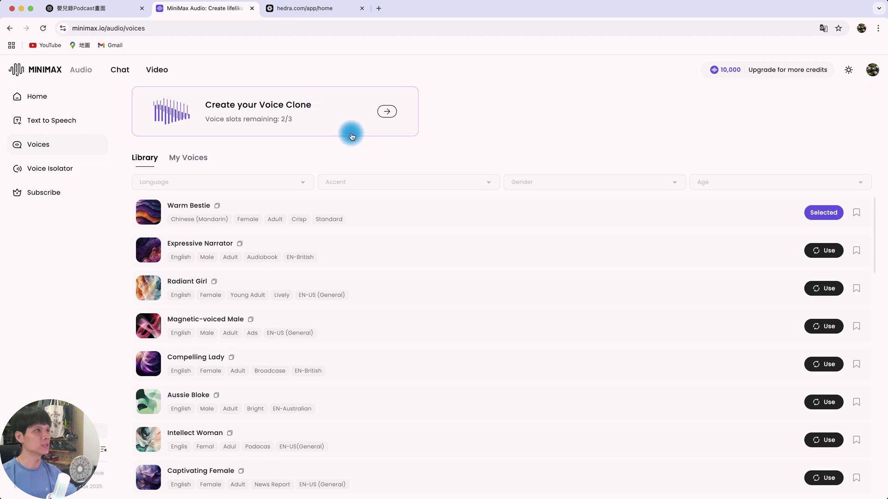
{"action": "key", "text": "super+bracketleft"}
{"action": "left_click", "coordinate": [775, 146]}
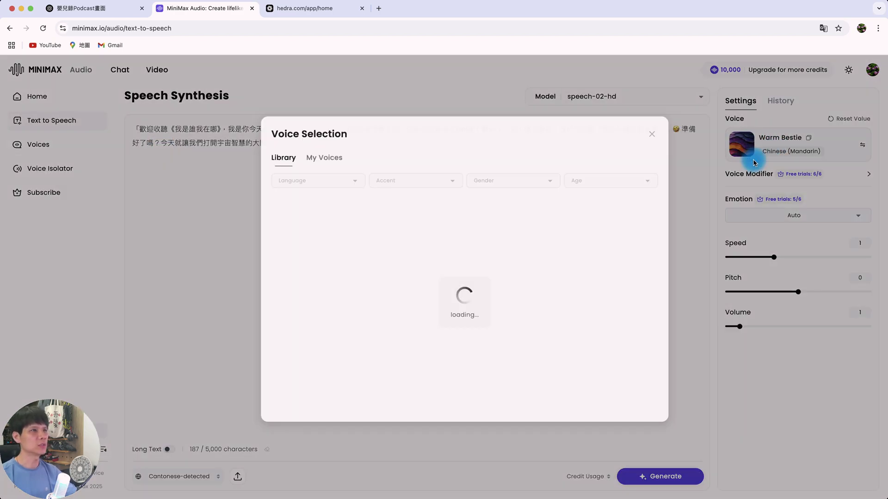
{"action": "left_click", "coordinate": [296, 158]}
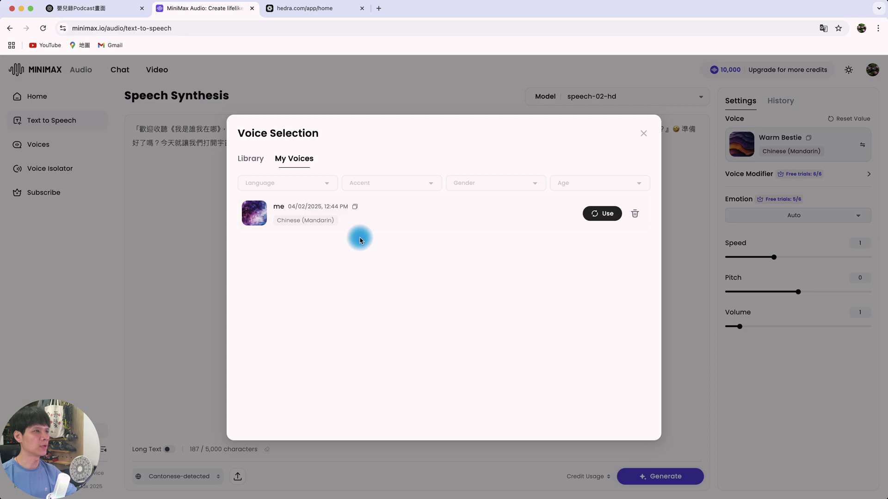
{"action": "left_click", "coordinate": [257, 218]}
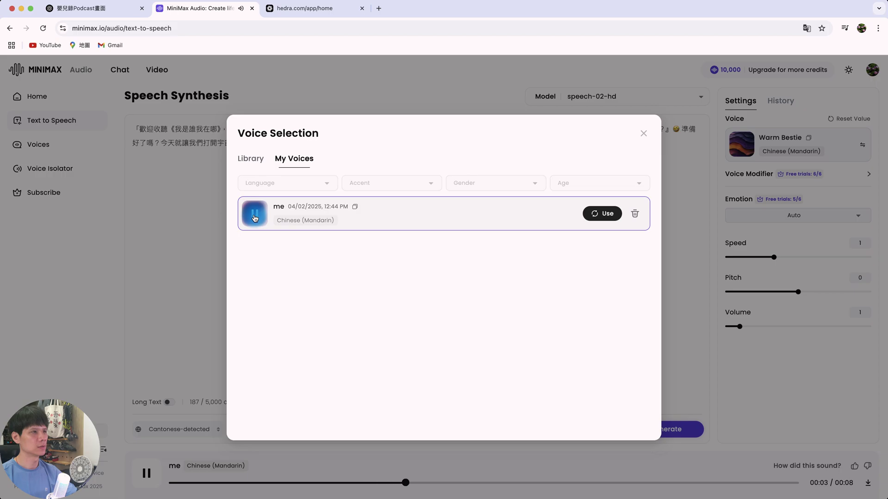
{"action": "left_click", "coordinate": [312, 295]}
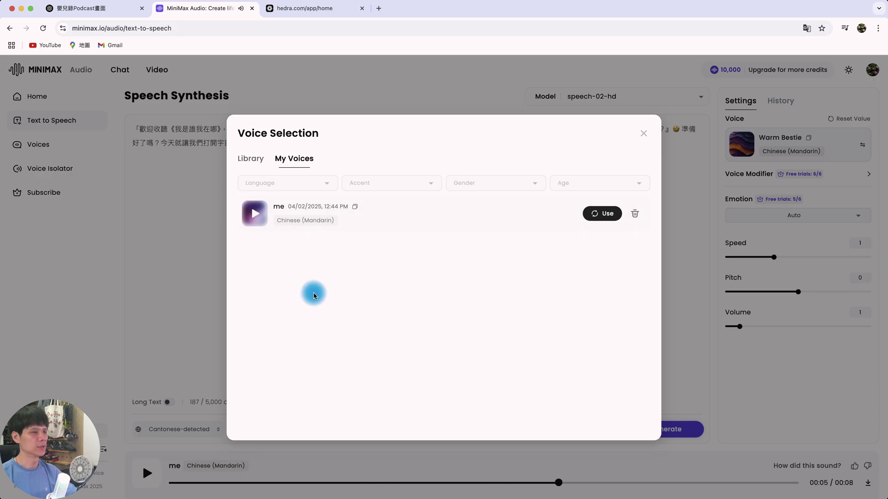
Filter the voice library by Chinese (Mandarin) and preview voices such as Reliable Executive, News Anchor, Unrestrained Young Man and Kind-hearted Antie.
{"action": "left_click", "coordinate": [253, 165]}
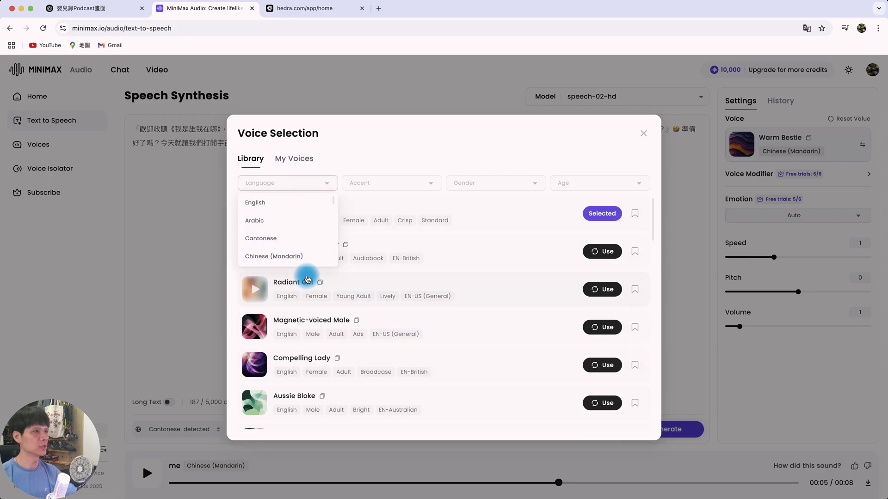
{"action": "left_click", "coordinate": [290, 255]}
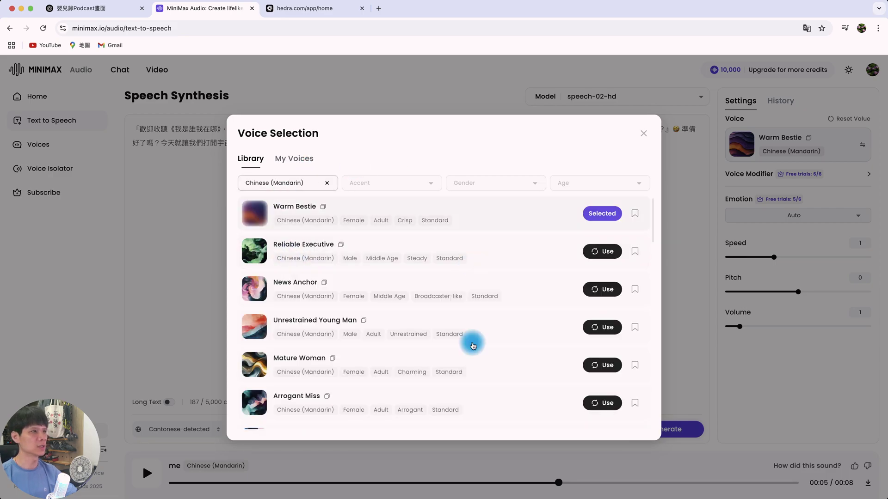
{"action": "left_click", "coordinate": [254, 251]}
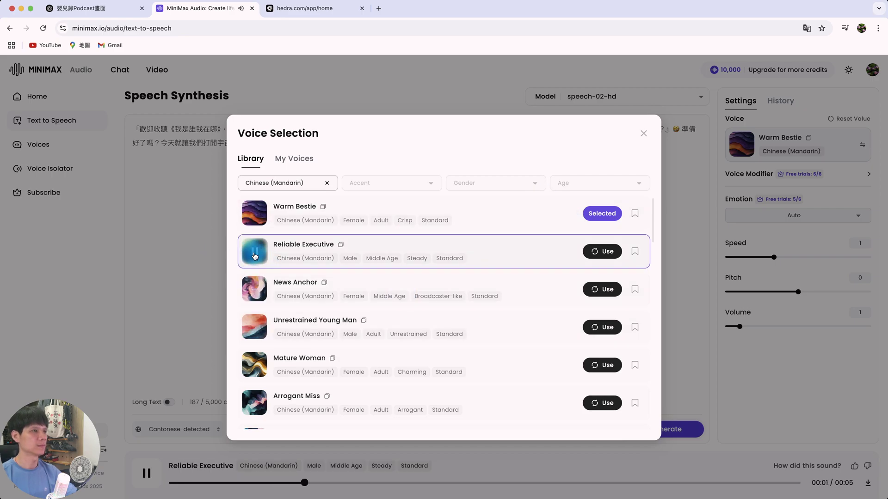
{"action": "left_click", "coordinate": [255, 292]}
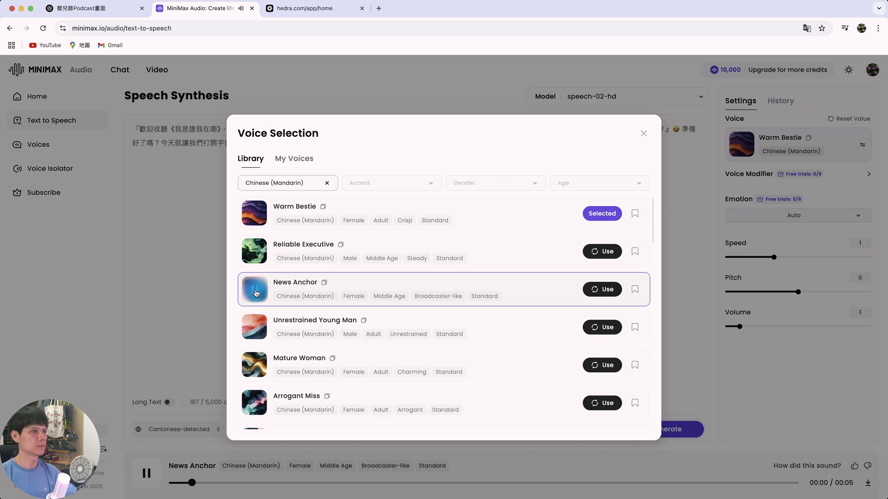
{"action": "left_click", "coordinate": [257, 330]}
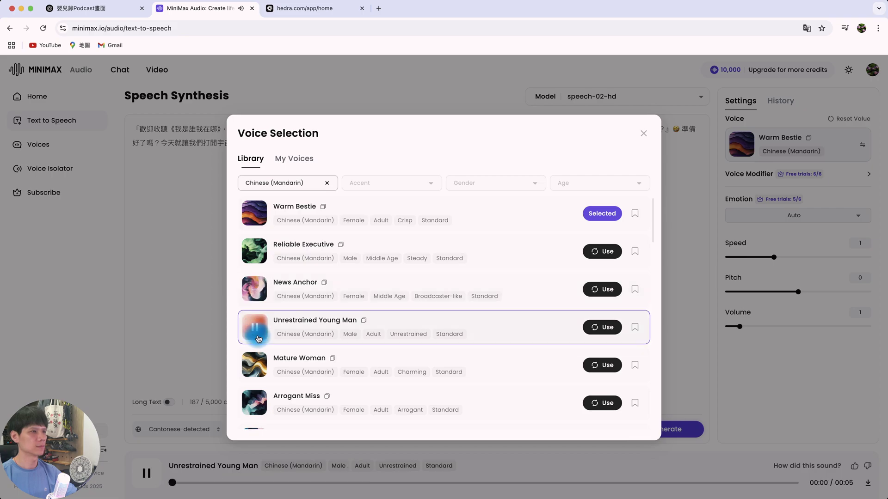
{"action": "left_click", "coordinate": [255, 366]}
{"action": "scroll", "coordinate": [255, 367], "scroll_direction": "down", "scroll_amount": 3}
{"action": "left_click", "coordinate": [253, 364]}
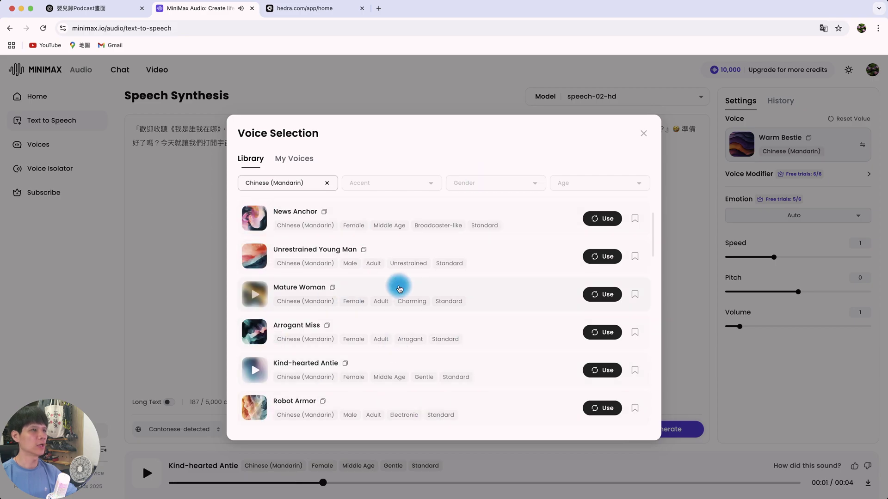
Narrow the voice library to Male, preview the Cute Spirit voice and use it for the speech.
{"action": "left_click", "coordinate": [499, 185]}
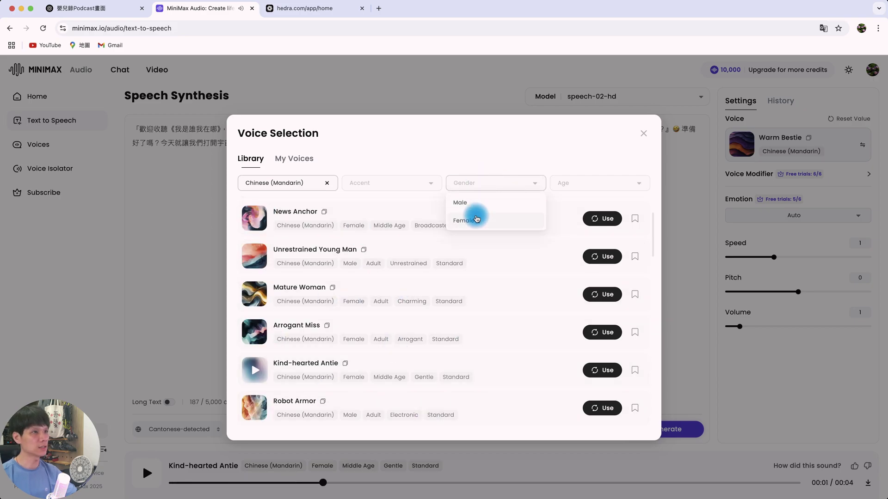
{"action": "left_click", "coordinate": [470, 202]}
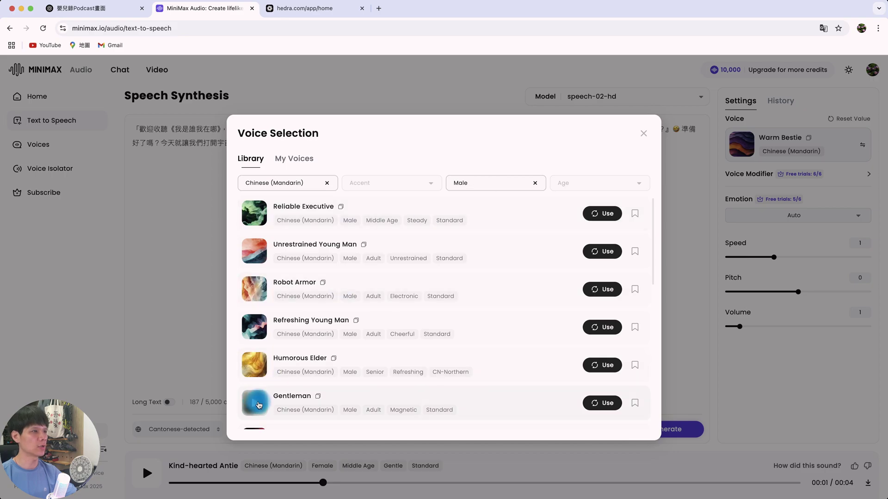
{"action": "scroll", "coordinate": [255, 360], "scroll_direction": "down", "scroll_amount": 5}
{"action": "left_click", "coordinate": [255, 326]}
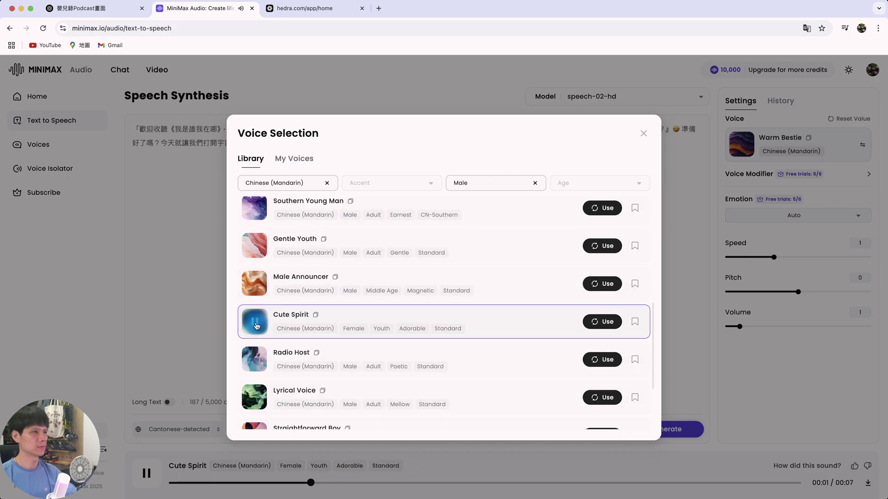
{"action": "left_click", "coordinate": [256, 326]}
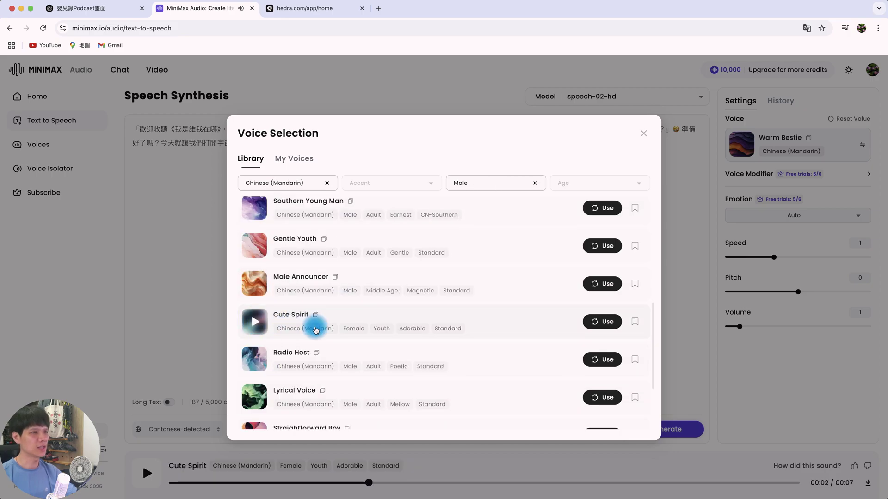
{"action": "left_click", "coordinate": [601, 322]}
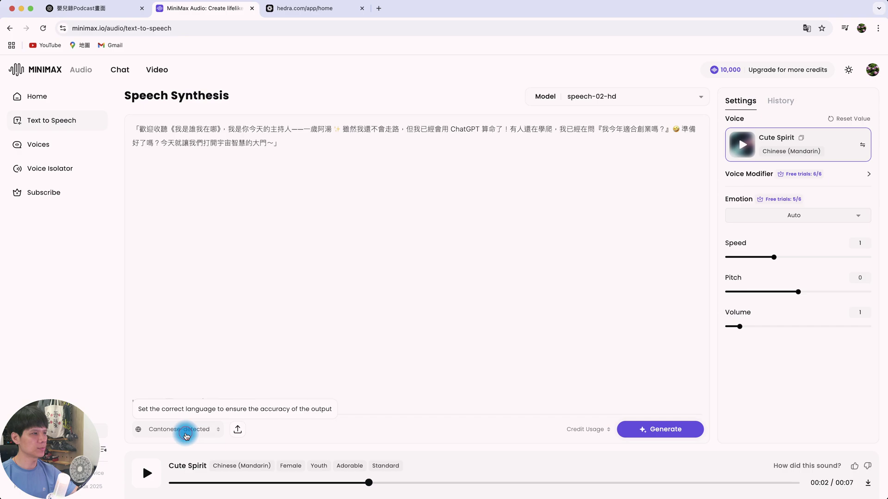
Set the script's language to Chinese (Mandarin) and generate the speech.
{"action": "left_click", "coordinate": [184, 431]}
{"action": "left_click", "coordinate": [167, 401]}
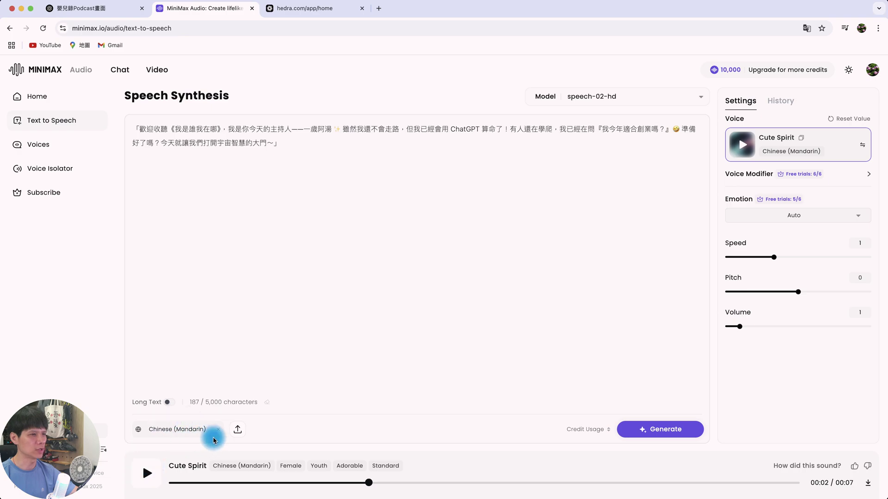
{"action": "left_click", "coordinate": [659, 429]}
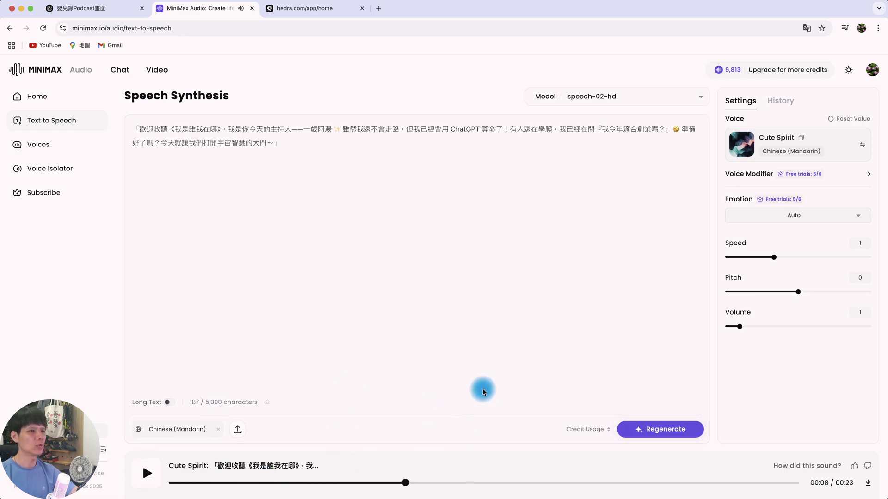
Download the generated Cute Spirit speech audio and switch to Hedra's home page.
{"action": "left_click", "coordinate": [867, 483]}
{"action": "left_click", "coordinate": [281, 156]}
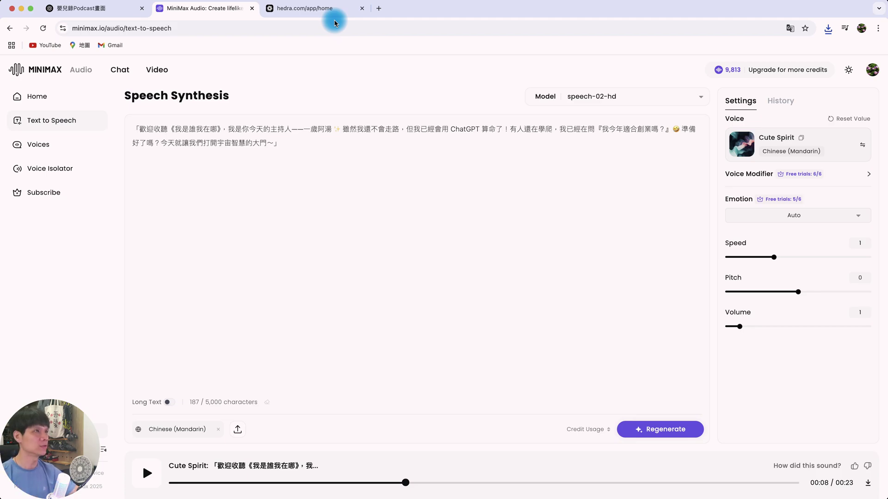
{"action": "left_click", "coordinate": [319, 8]}
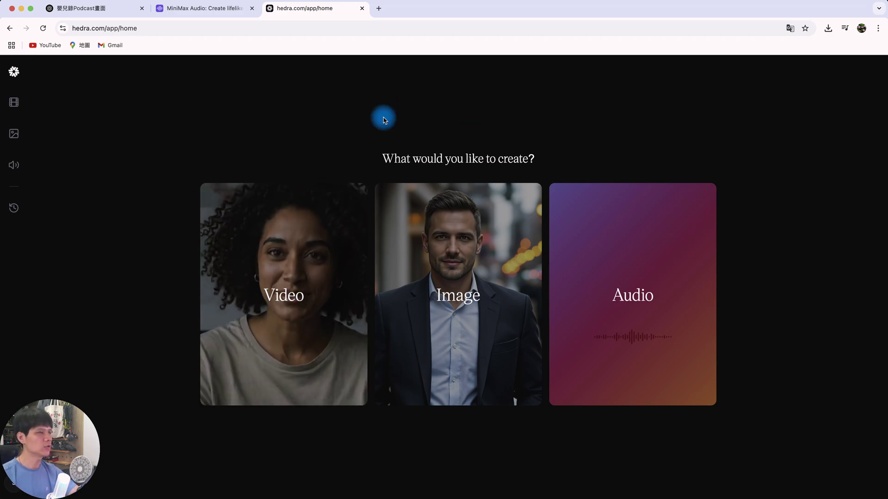
Start a new Hedra Character 3 video and upload the baby podcast image as its start frame.
{"action": "left_click", "coordinate": [297, 254]}
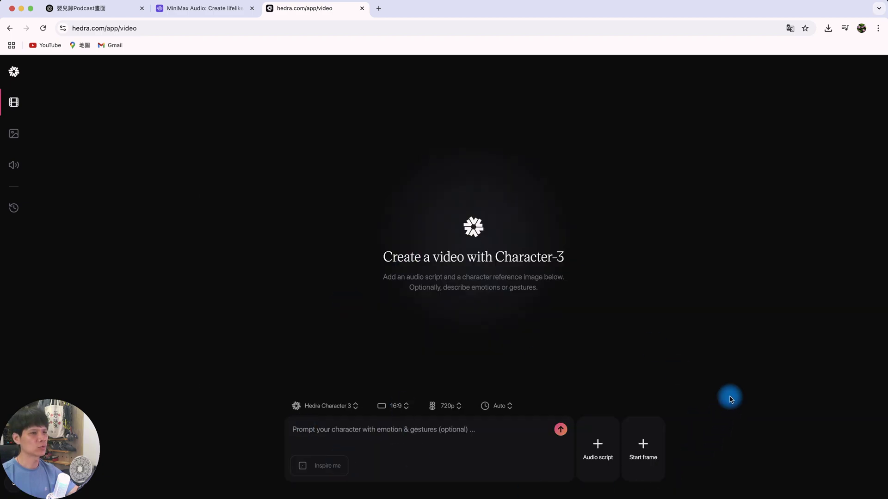
{"action": "left_click", "coordinate": [649, 451]}
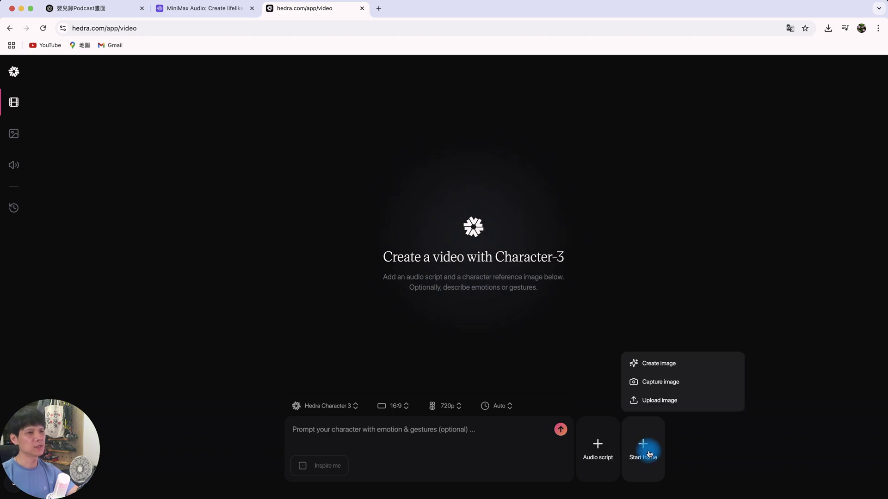
{"action": "left_click", "coordinate": [675, 406]}
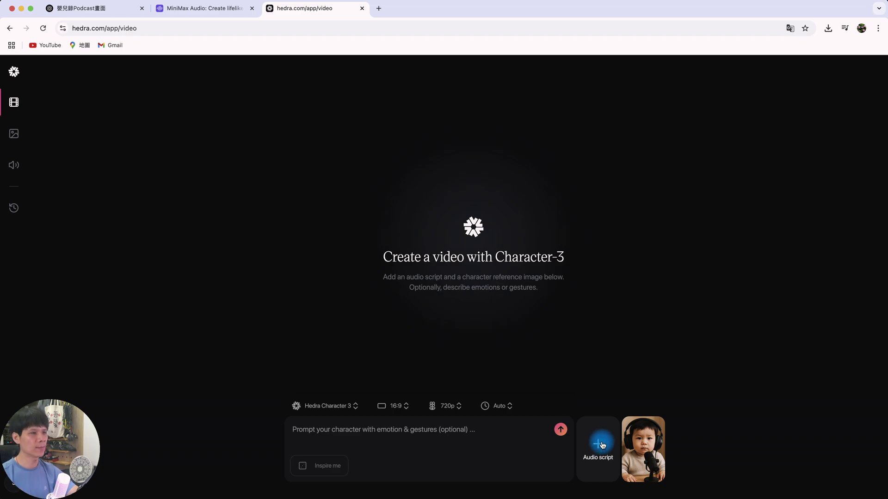
Upload the downloaded speech audio as the audio script and trim its end to bring the clip under 20 seconds.
{"action": "left_click", "coordinate": [601, 444]}
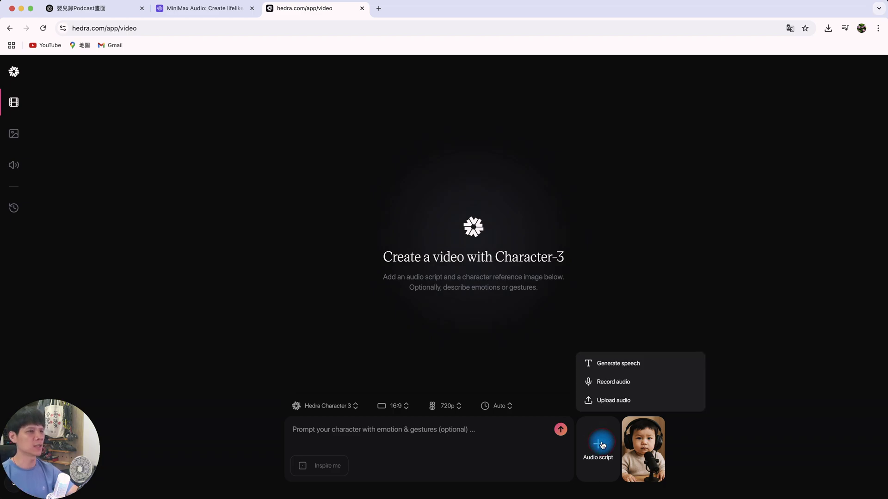
{"action": "left_click", "coordinate": [612, 401]}
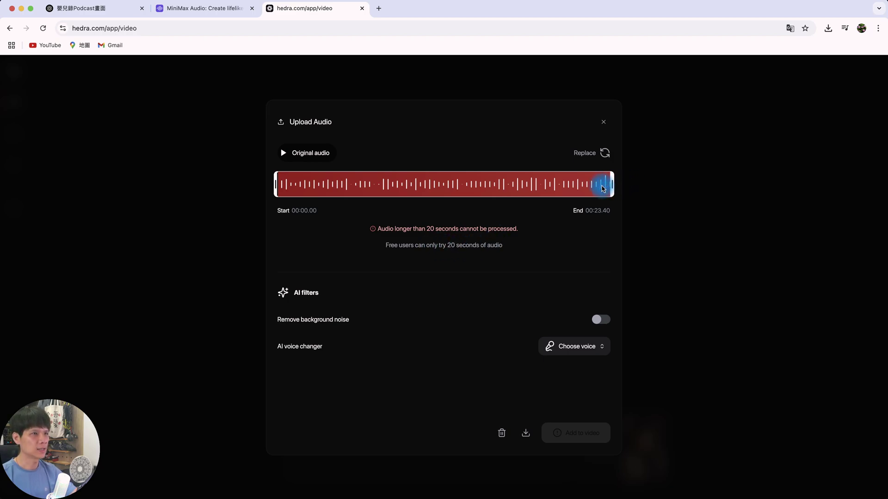
{"action": "left_click_drag", "start_coordinate": [612, 186], "coordinate": [557, 185]}
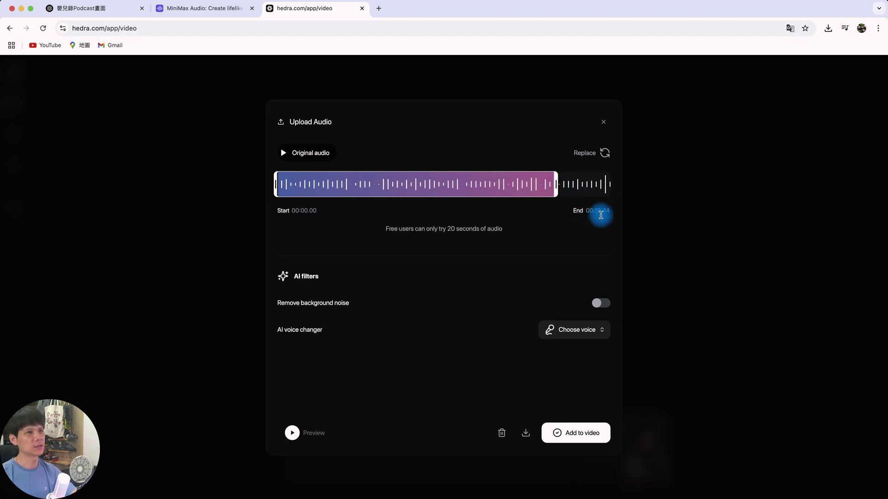